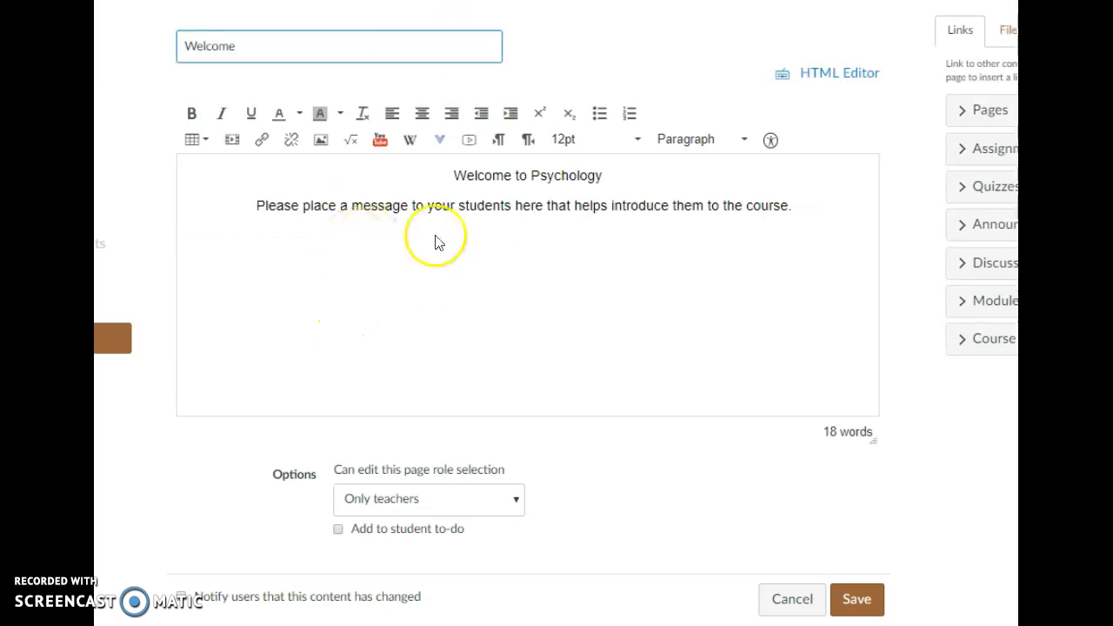
# Replace the placeholder content with the heading "Welcome to Psychology" and a paragraph on the study of mind and behavior, all centered
pyautogui.moveTo(794, 206); pyautogui.dragTo(261, 205)
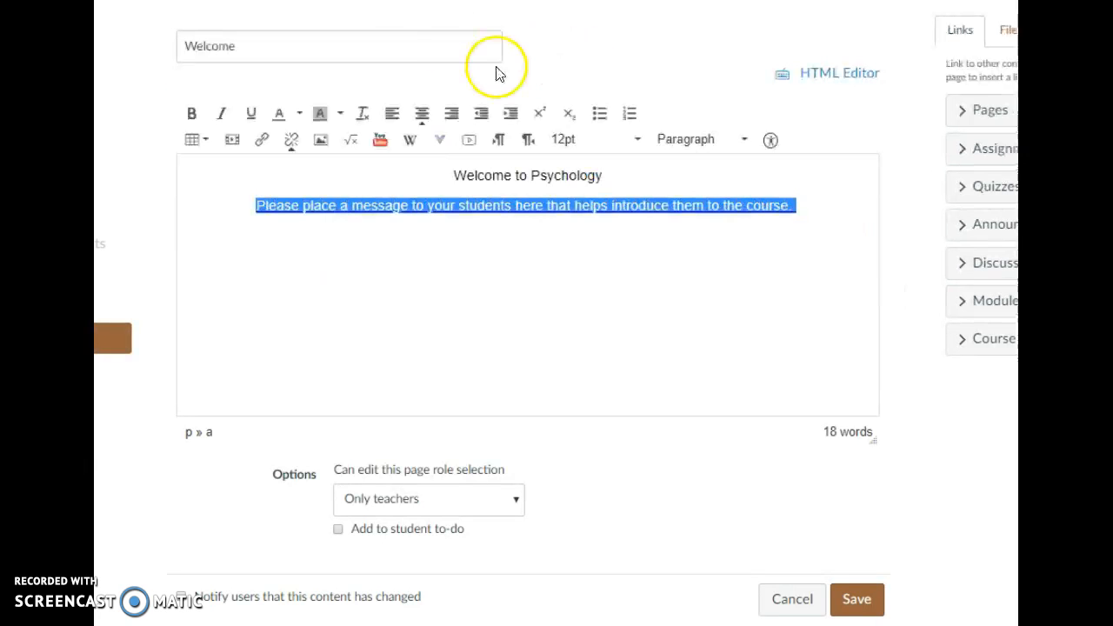
pyautogui.write('Welcome to Psychology Psychology is the study of the mind and behavior. It is a broad field that encompasses the study of human thought, behavior, development, personality, emotion, motivation, and more. Research in psychology seeks to understand and explain how people think, act, and feel. Gaining a richer and deeper understanding of psychology can help people achieve insights into their own actions as well as a better understanding of others.')
pyautogui.moveTo(608, 174); pyautogui.dragTo(430, 165)
pyautogui.press('BackSpace')
pyautogui.click(185, 206)
pyautogui.press('BackSpace')
pyautogui.click(872, 256)
pyautogui.moveTo(868, 254); pyautogui.dragTo(164, 169)
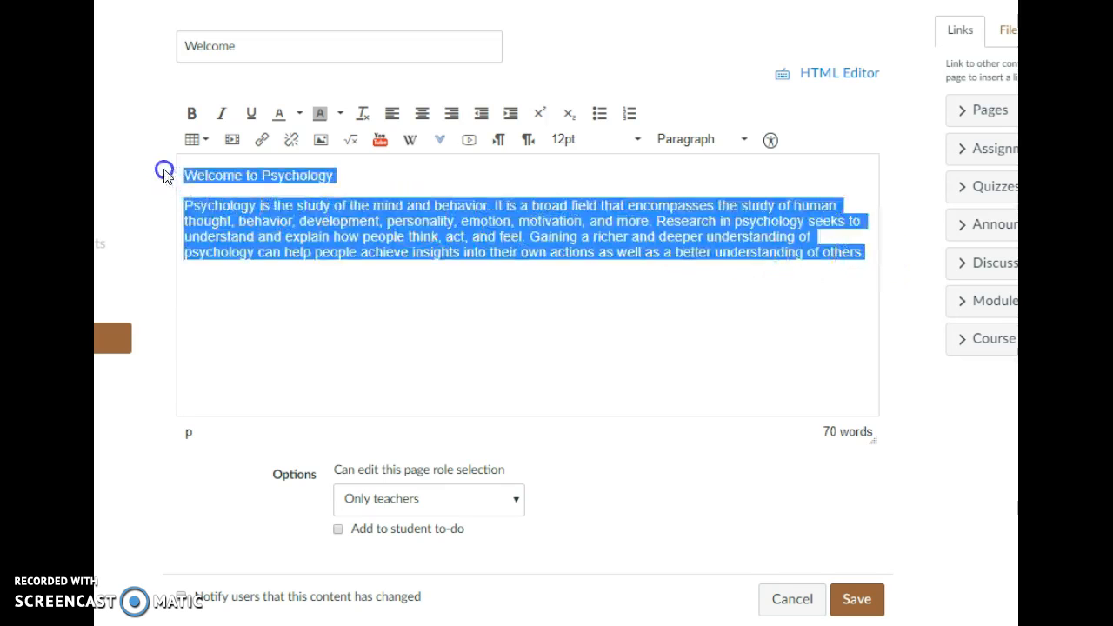
pyautogui.click(423, 118)
# Start inserting an image below the paragraph and search Flickr for "Brain"
pyautogui.click(875, 252)
pyautogui.press('Return')
pyautogui.press('BackSpace')
pyautogui.click(321, 143)
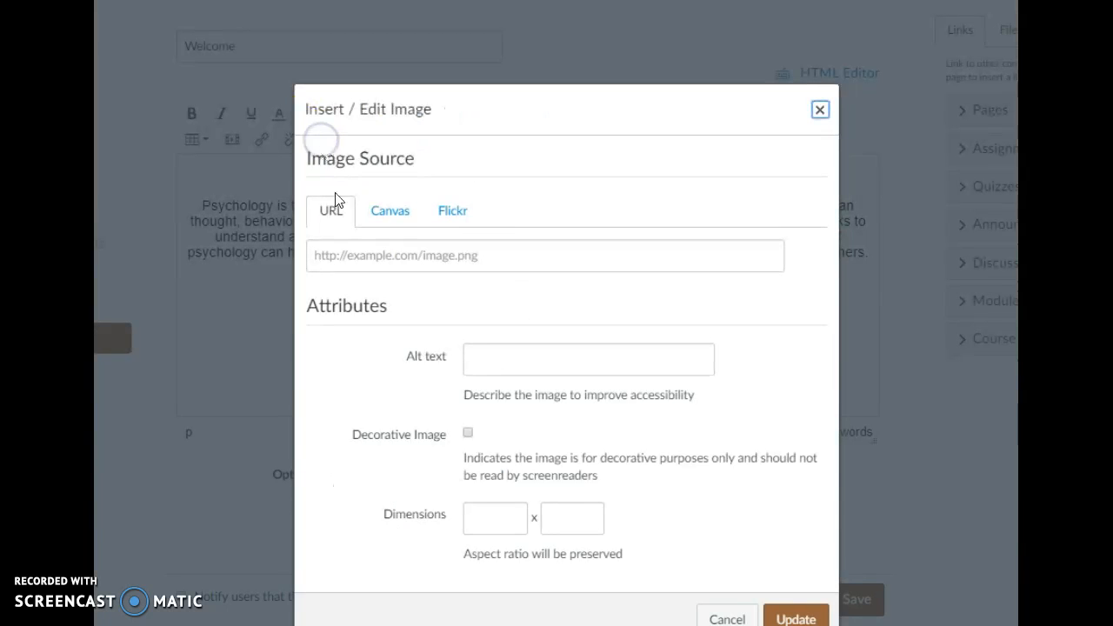
pyautogui.click(452, 215)
pyautogui.click(459, 303)
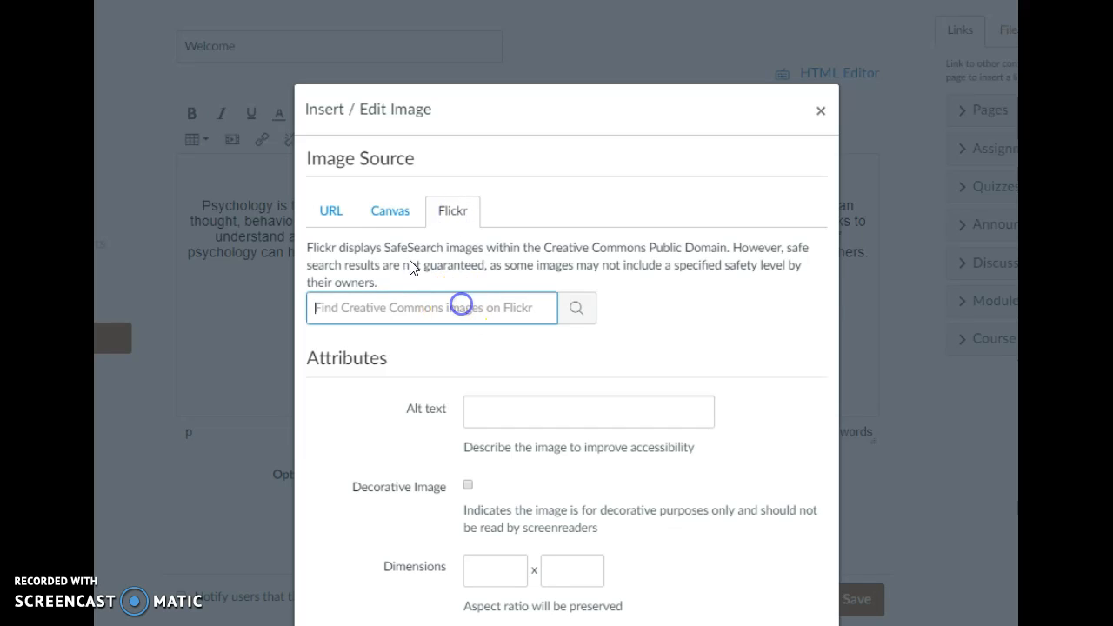
pyautogui.write('Brain')
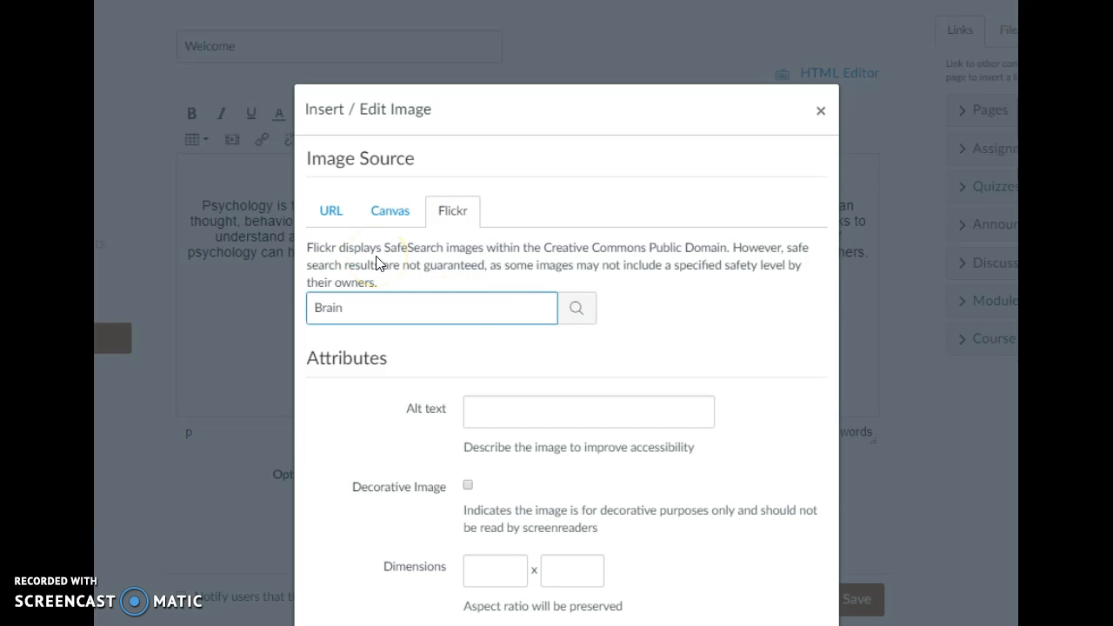
pyautogui.click(574, 310)
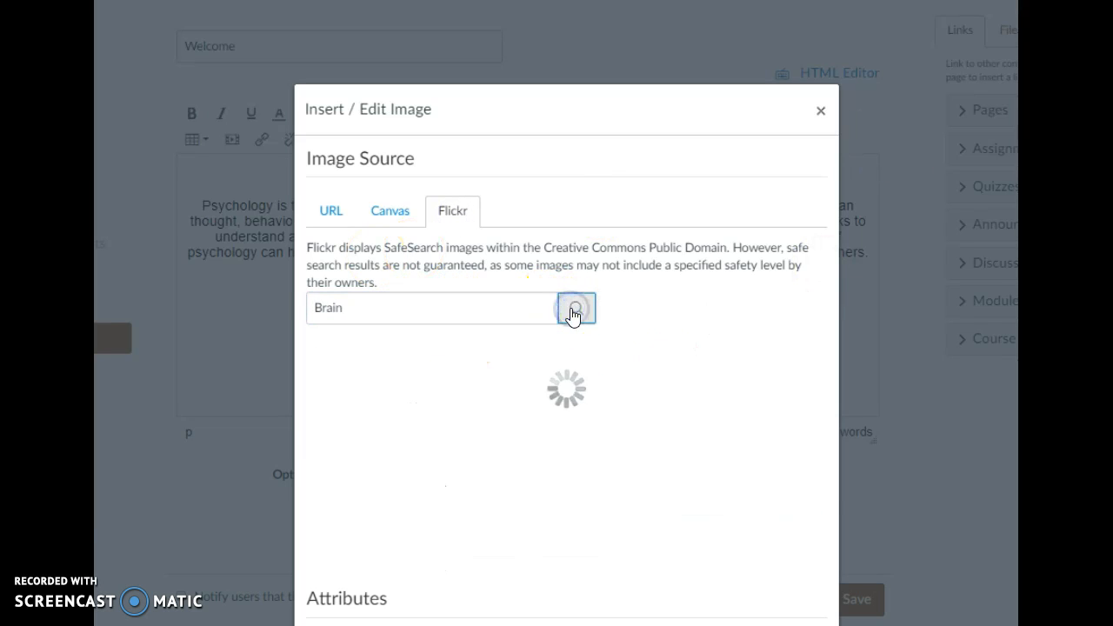
# Insert the colorful cartoon brain map with labeled regions from the Flickr results below the paragraph
pyautogui.scroll(-2, 685, 387)
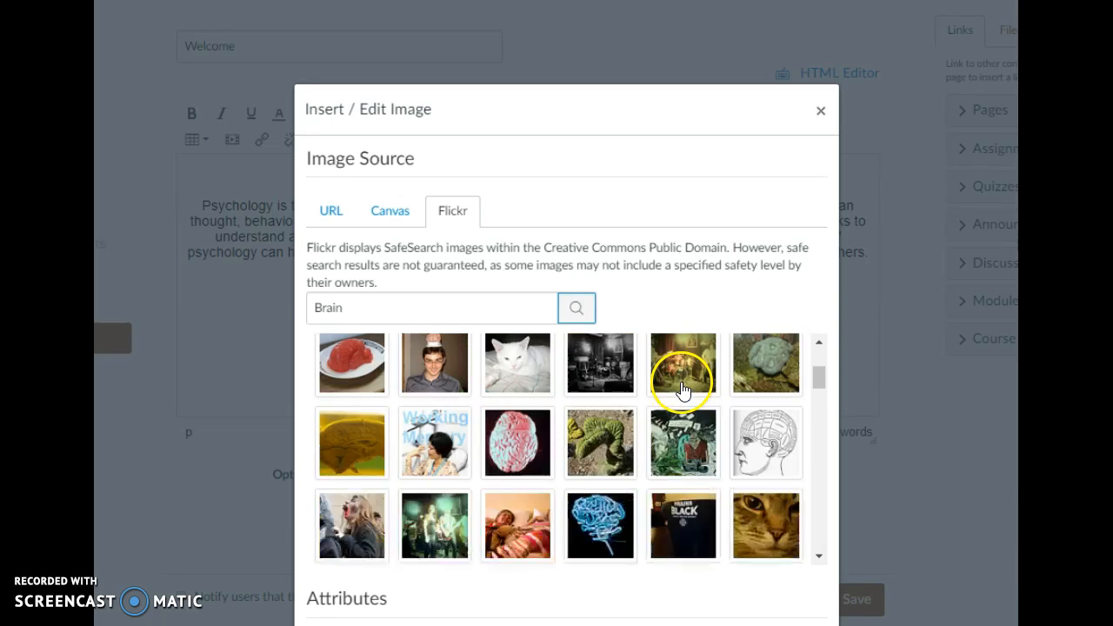
pyautogui.scroll(-2, 682, 389)
pyautogui.scroll(-2, 685, 408)
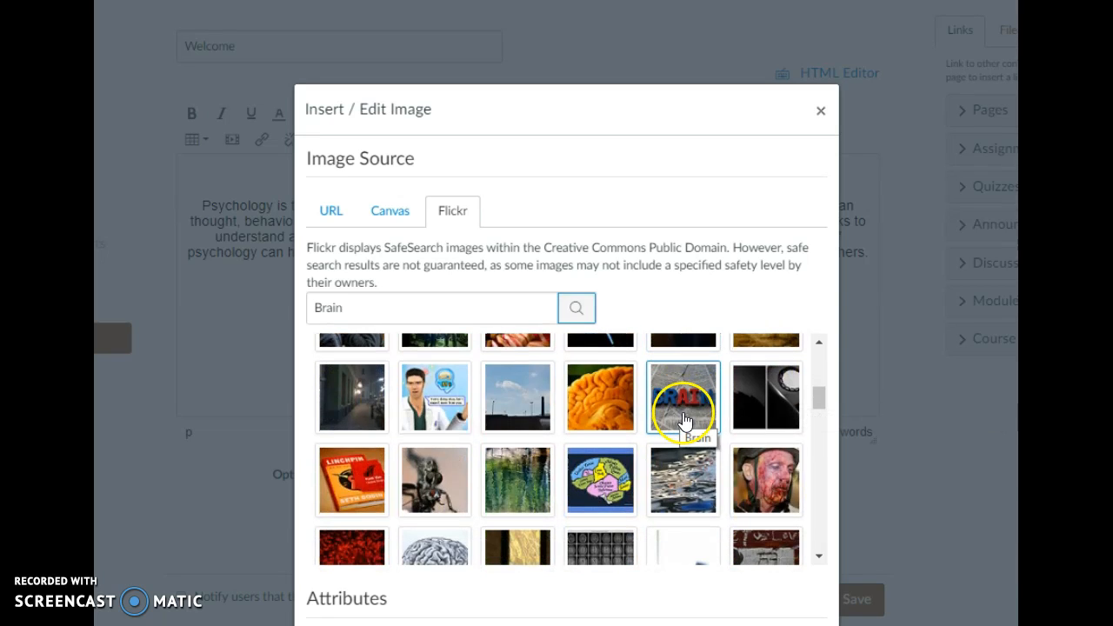
pyautogui.click(619, 494)
pyautogui.scroll(-2, 617, 492)
pyautogui.scroll(2, 617, 492)
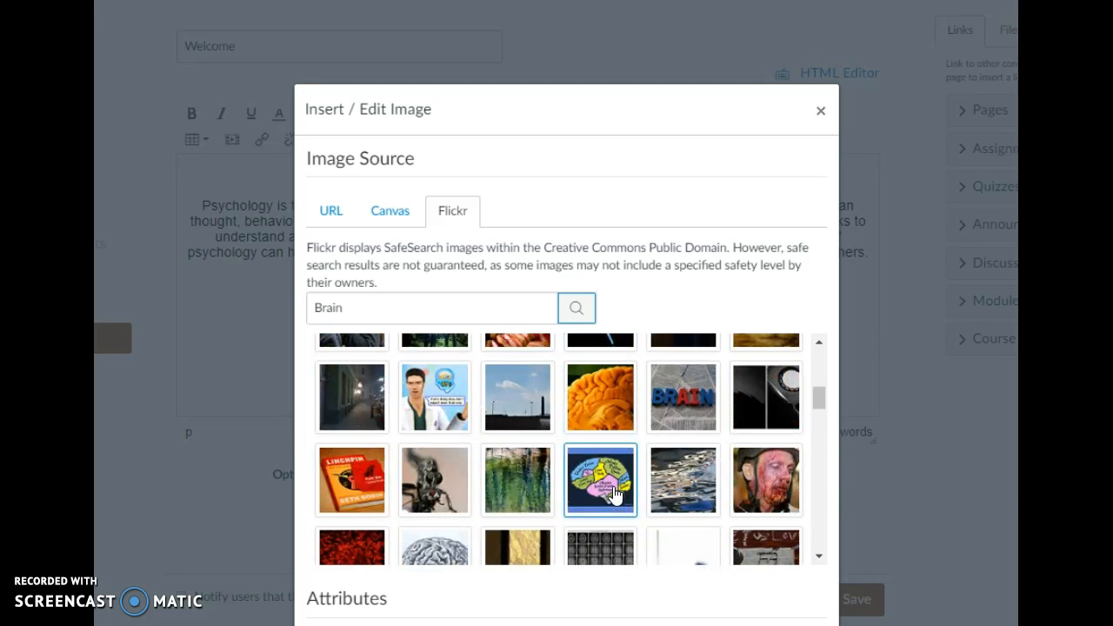
pyautogui.scroll(-5, 616, 541)
pyautogui.scroll(-1, 621, 616)
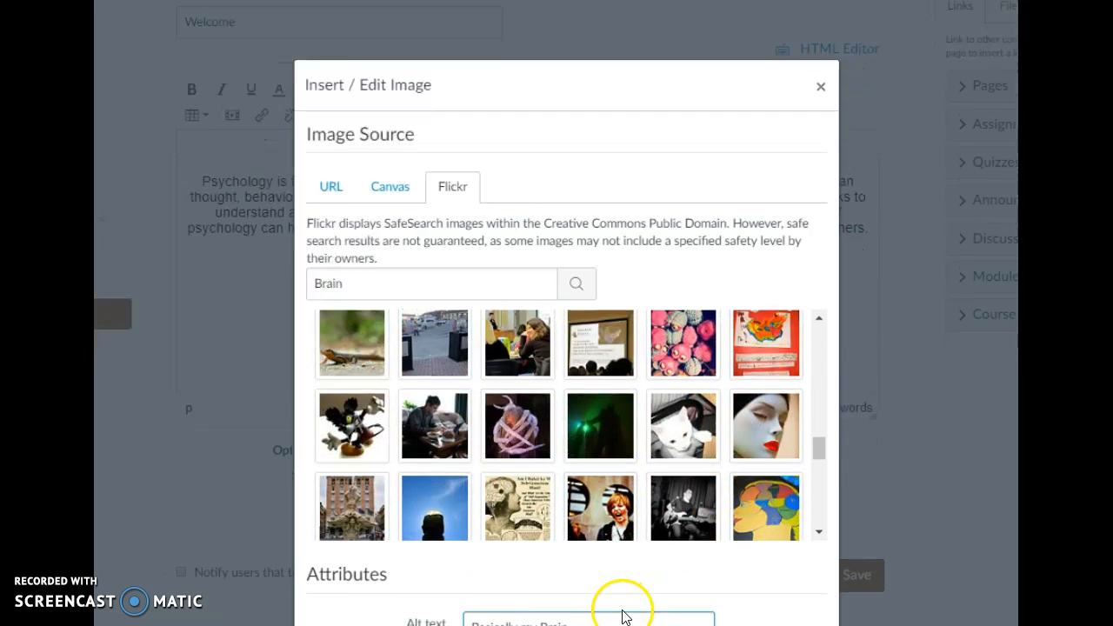
pyautogui.scroll(-2, 622, 616)
pyautogui.press('Return')
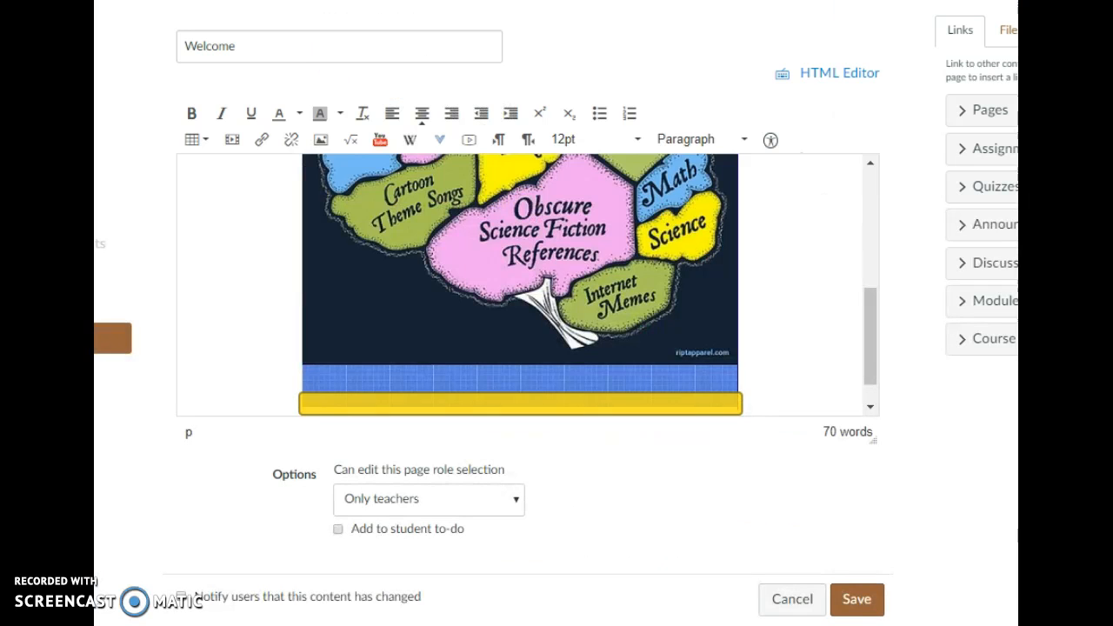
# Check the text and image on the Welcome page, and save the page
pyautogui.scroll(3, 652, 283)
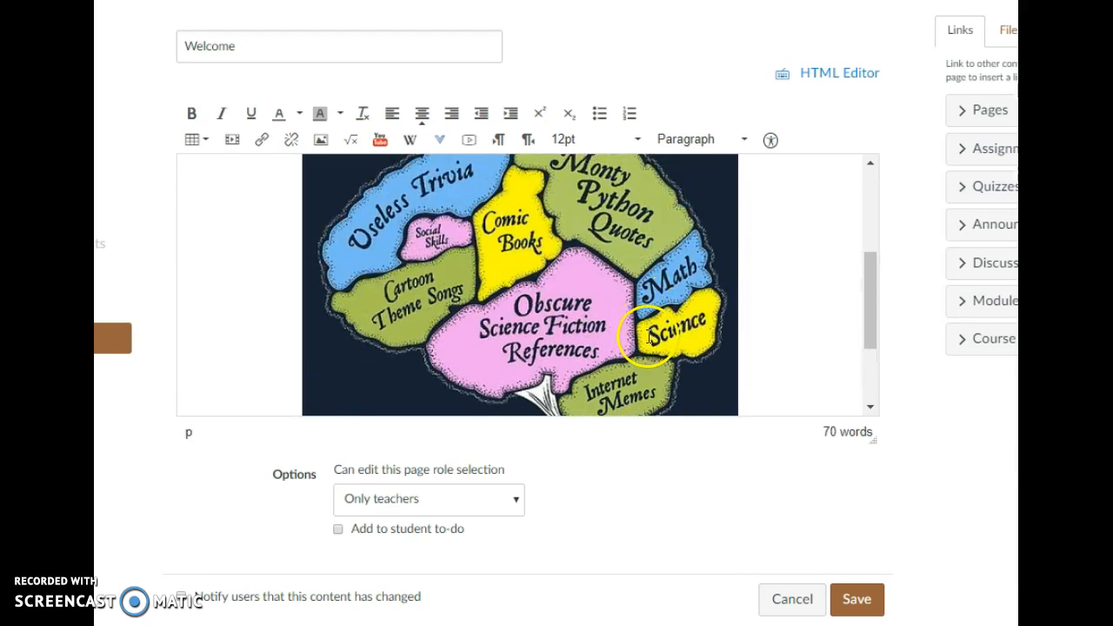
pyautogui.scroll(5, 648, 338)
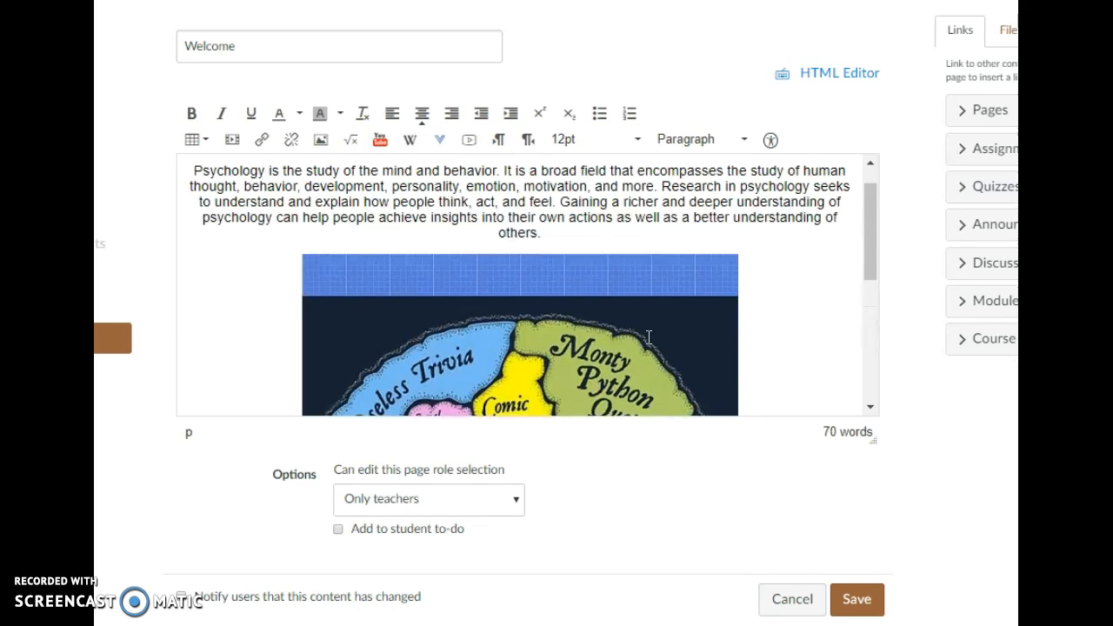
pyautogui.scroll(-5, 648, 337)
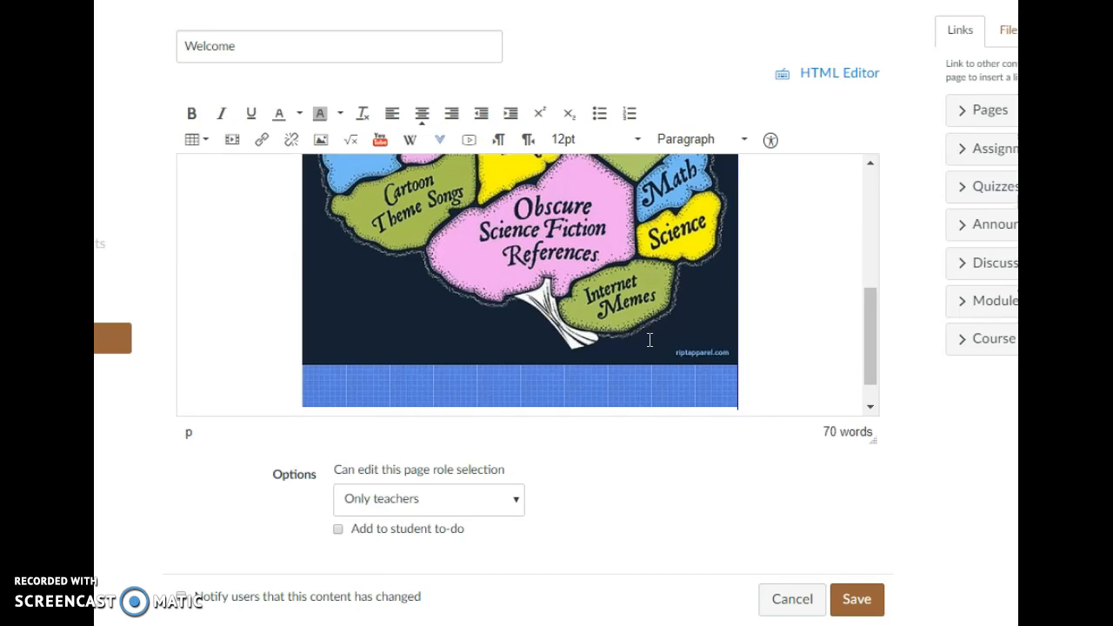
pyautogui.scroll(-1, 648, 339)
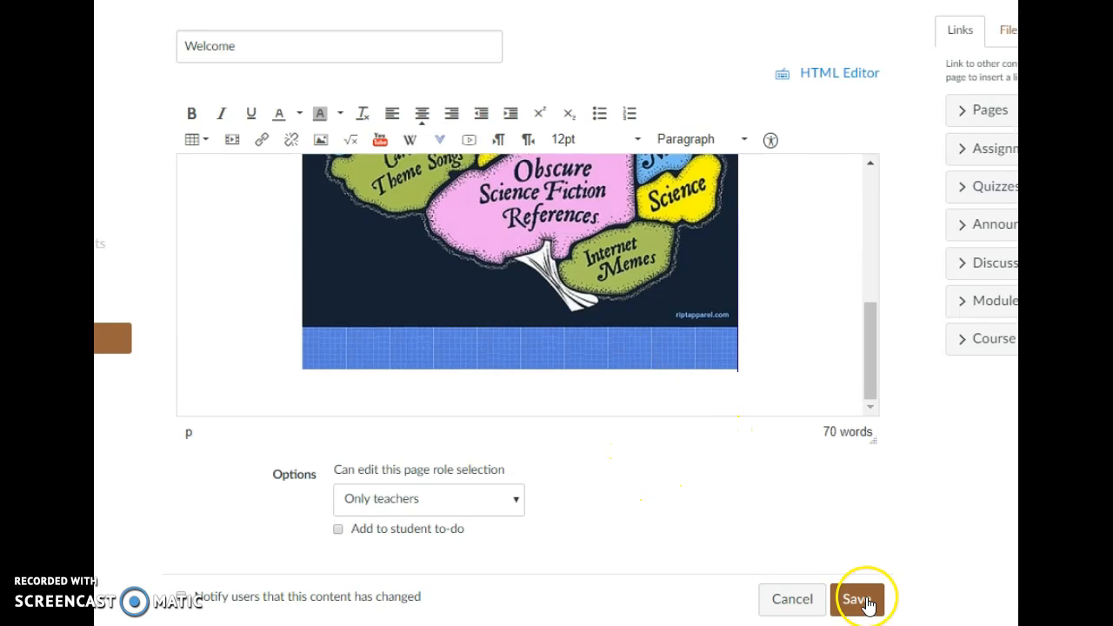
pyautogui.scroll(9, 678, 360)
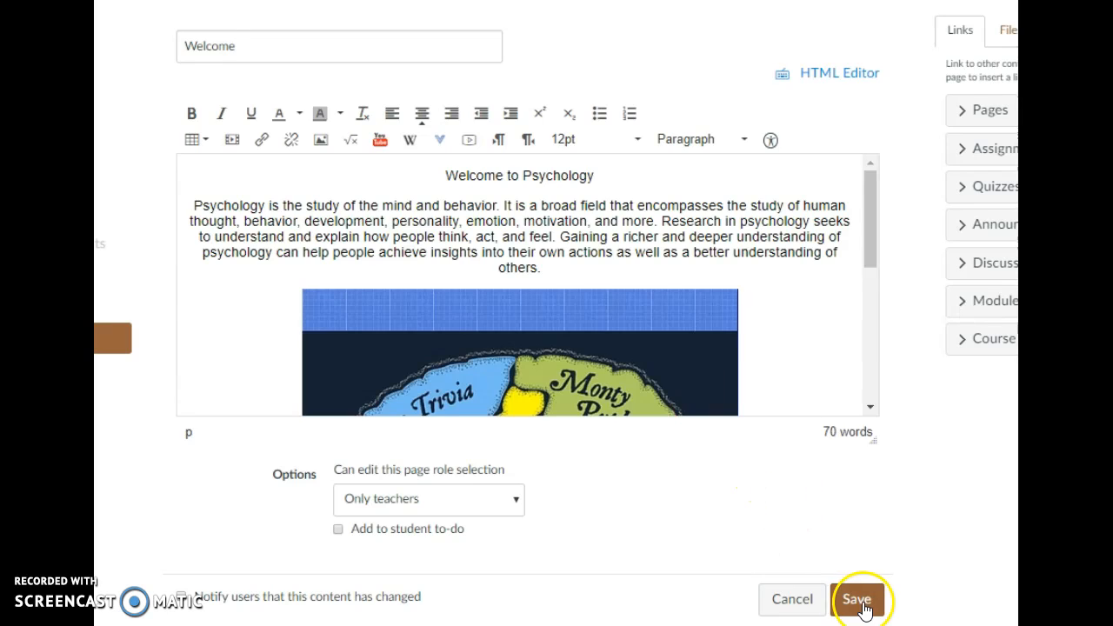
pyautogui.click(856, 599)
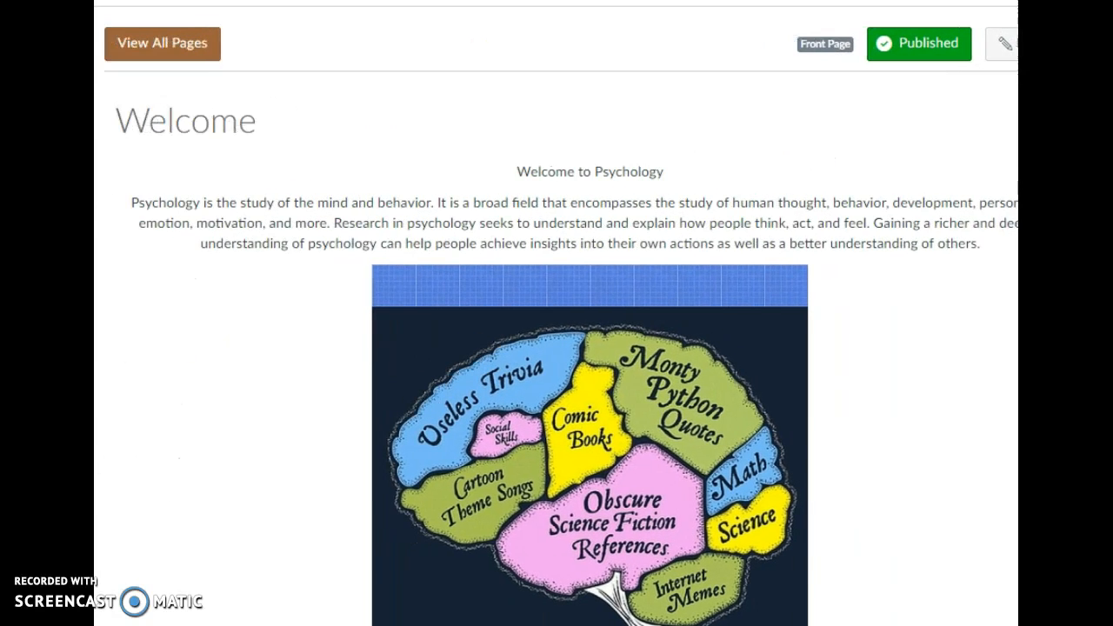
pyautogui.click(171, 42)
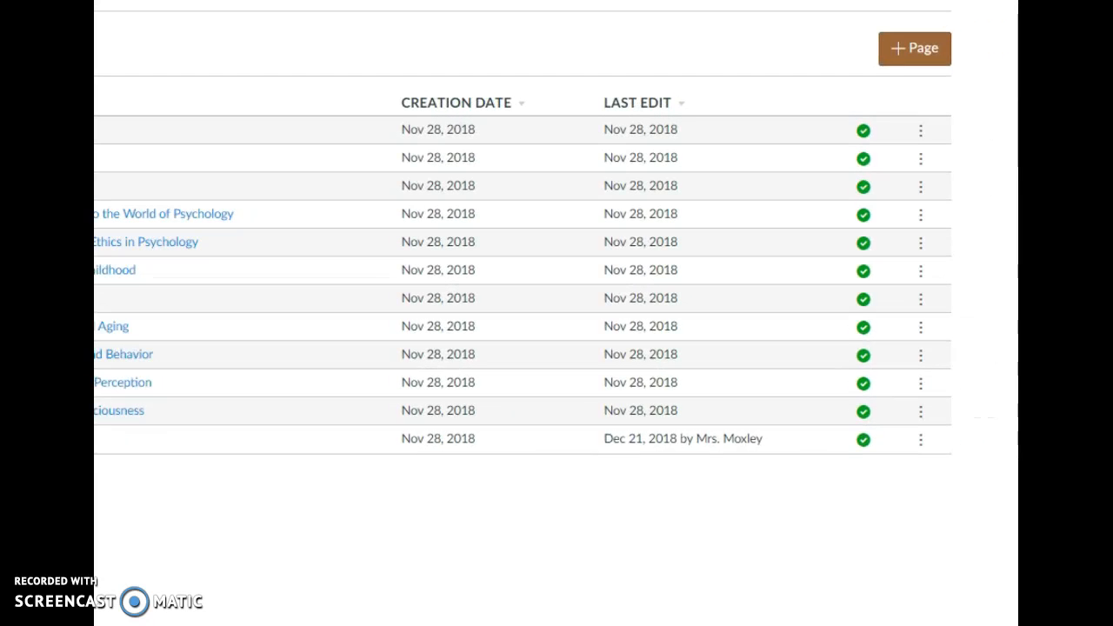
pyautogui.click(907, 50)
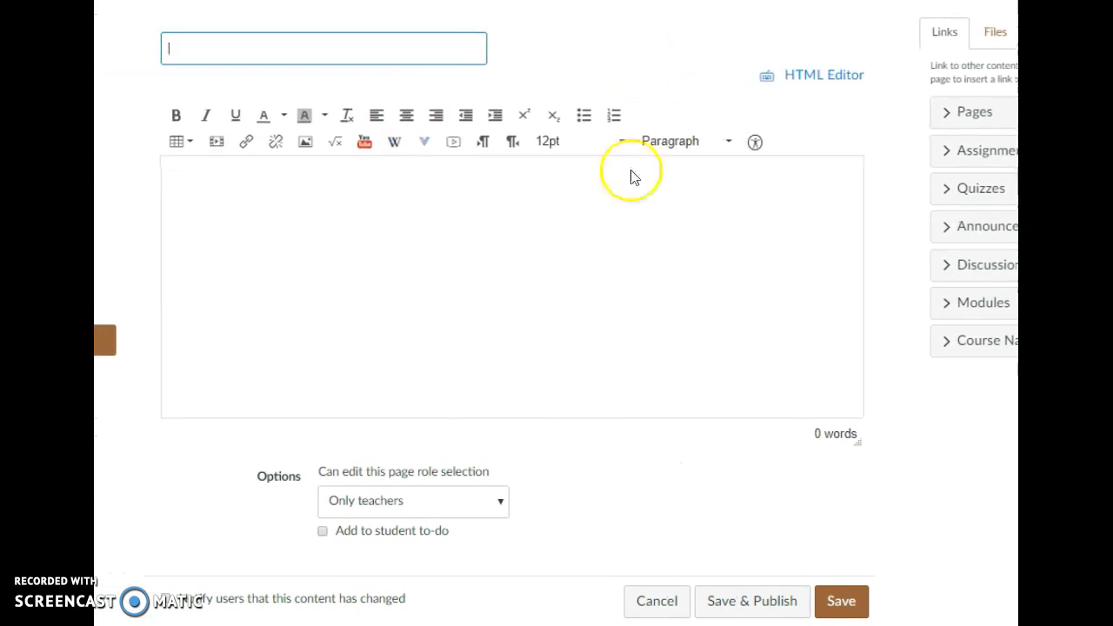
pyautogui.click(674, 598)
# Go to the course home page and view its home page choices with Pages Front Page selected
pyautogui.click(653, 15)
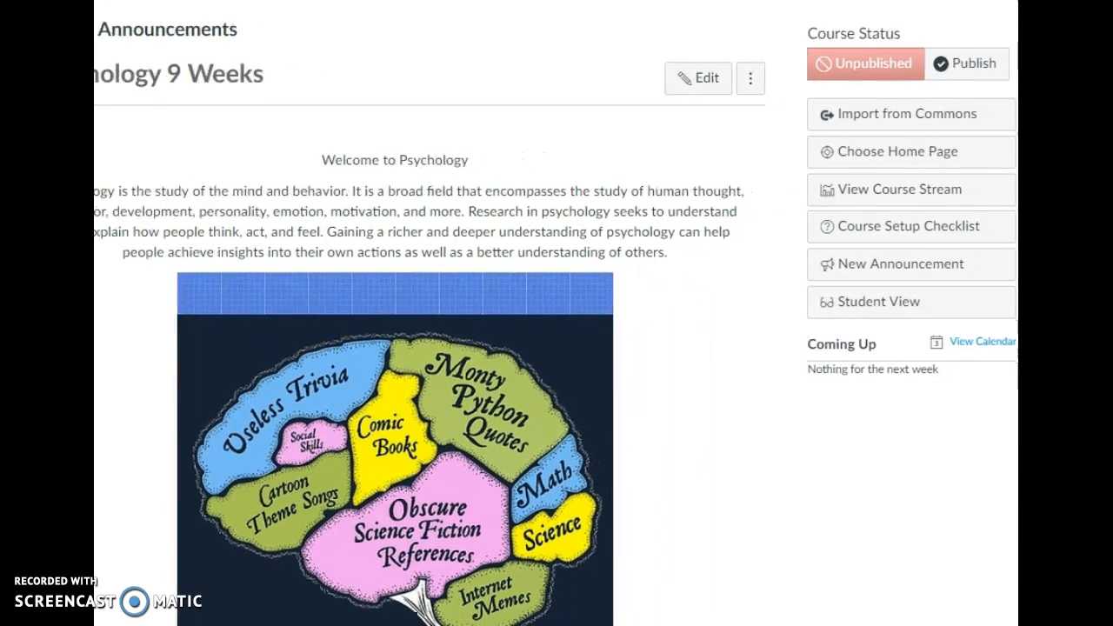
pyautogui.click(883, 154)
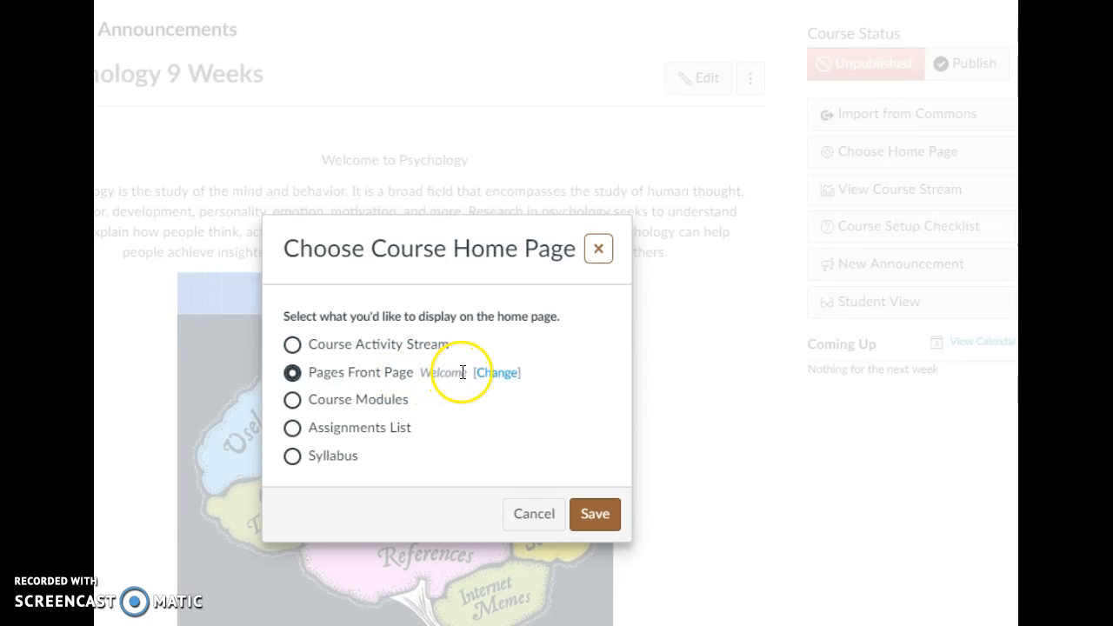
pyautogui.click(292, 374)
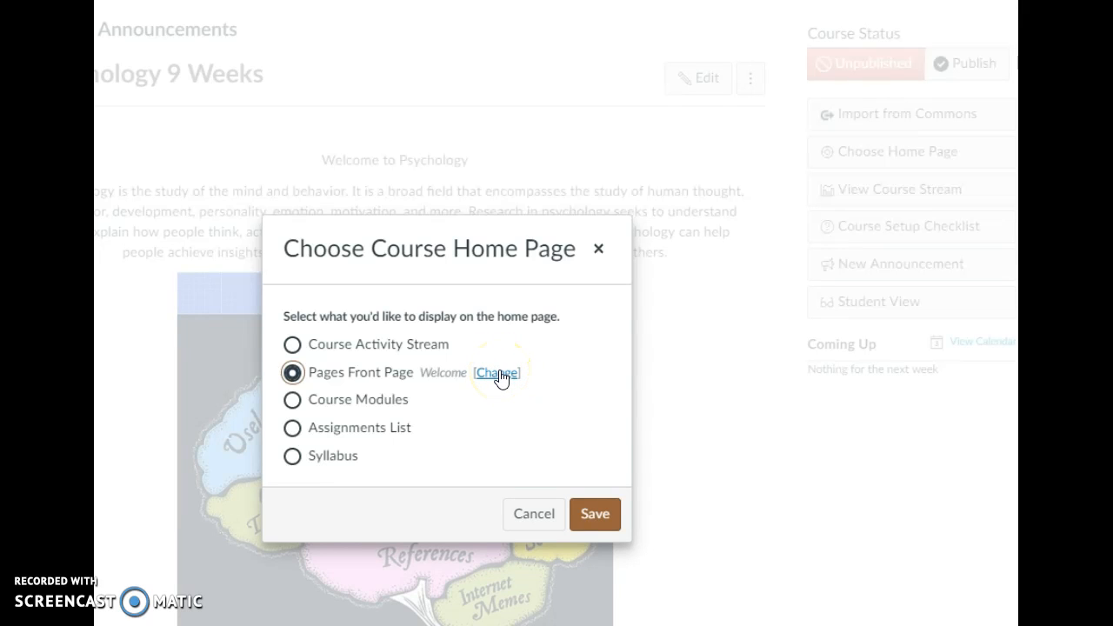
# Examine the front page options for the Welcome and Unit 8 pages in the page list, and return to the course home page
pyautogui.click(498, 372)
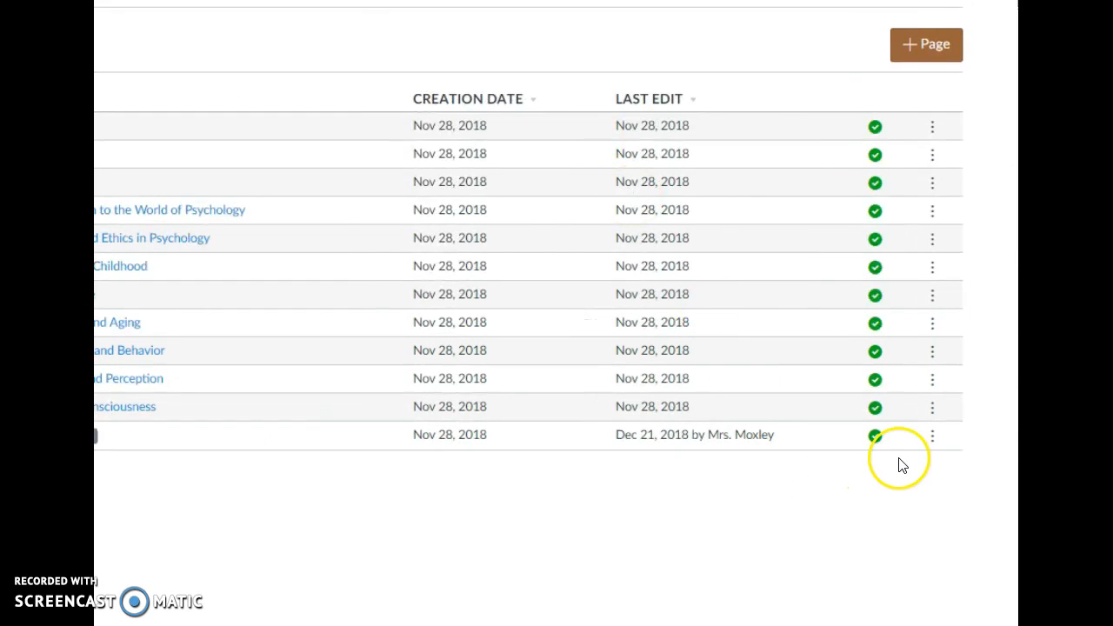
pyautogui.click(930, 439)
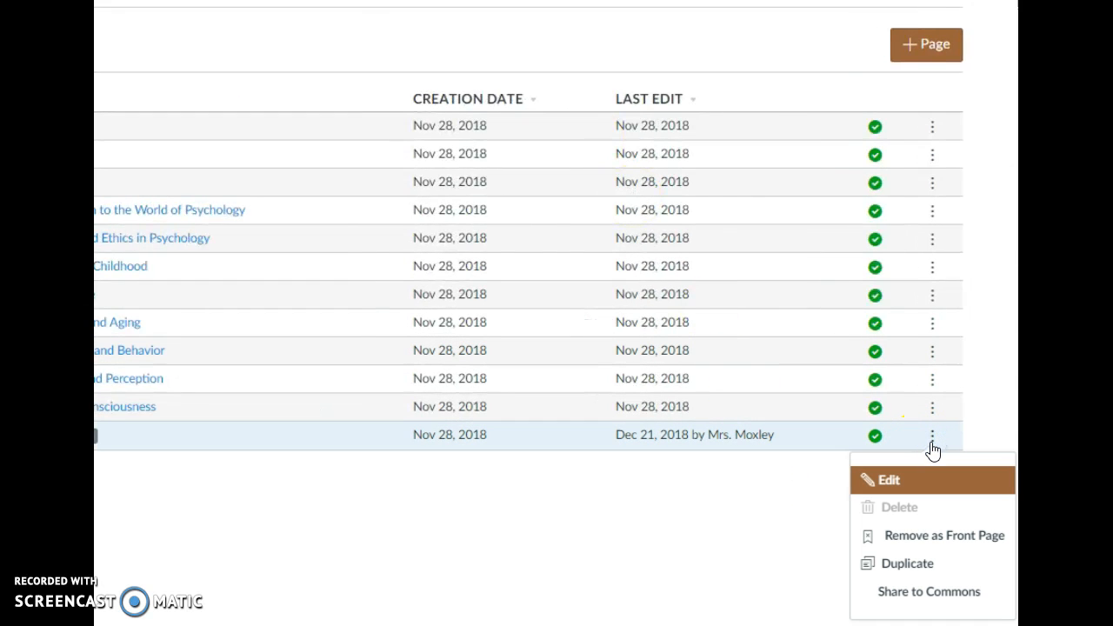
pyautogui.click(933, 408)
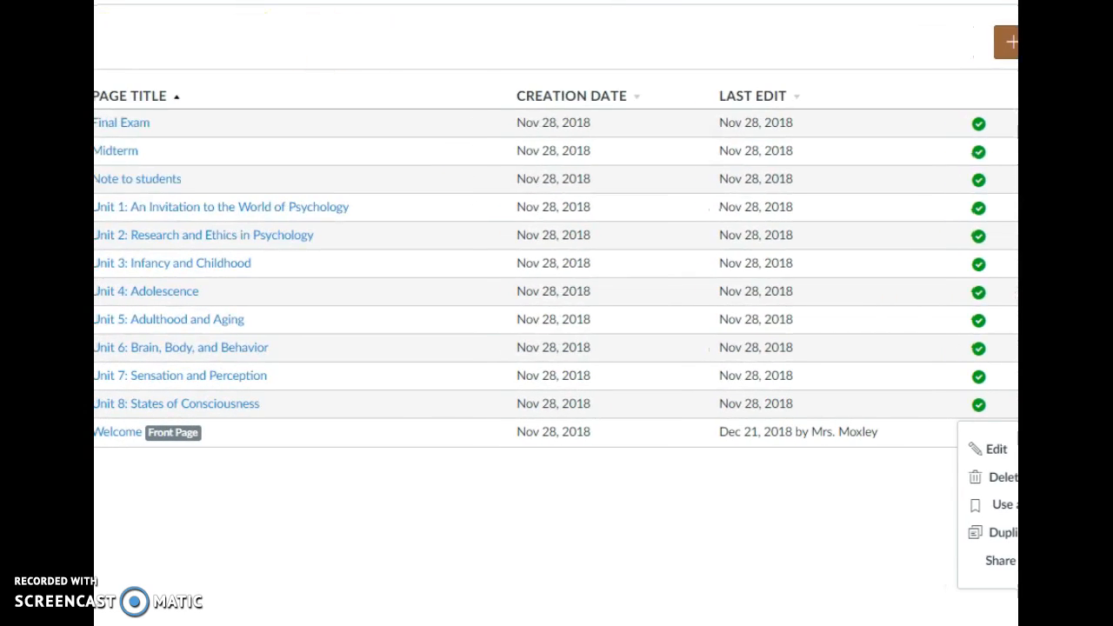
pyautogui.click(96, 36)
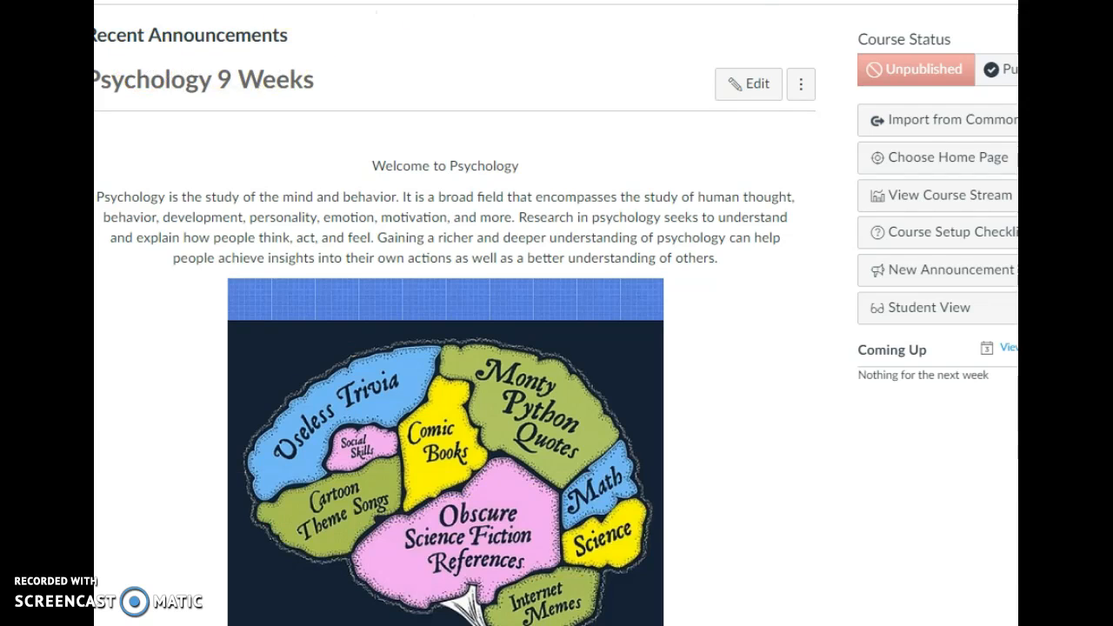